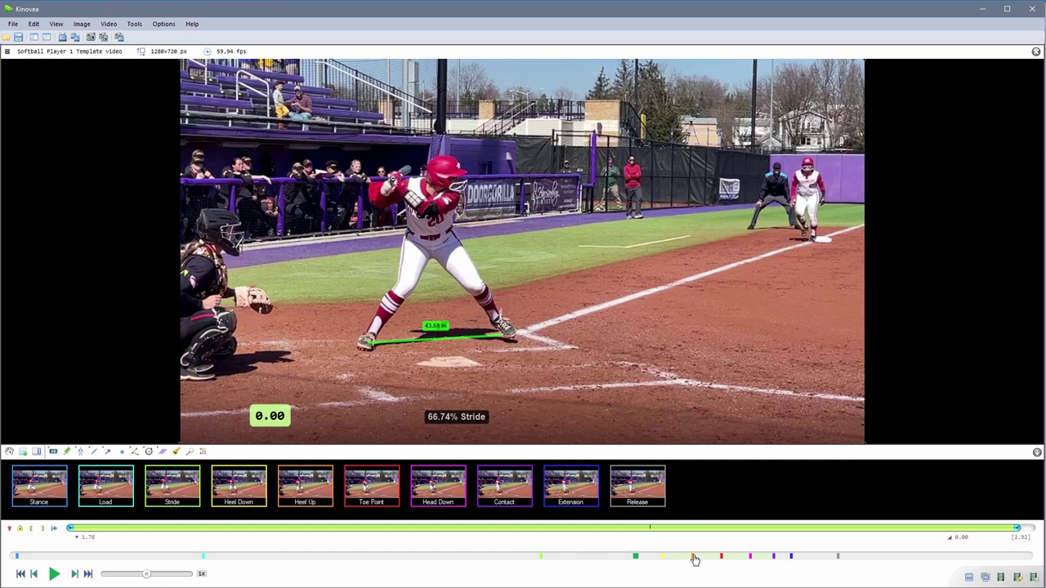
Scrub the swing video back from 1.67 s to 1.05 s, the batter's stance before the stride
mouse_move(635, 556)
left_mouse_down()
mouse_move(577, 556)
mouse_move(794, 561)
mouse_move(315, 558)
mouse_move(385, 561)
left_mouse_up()
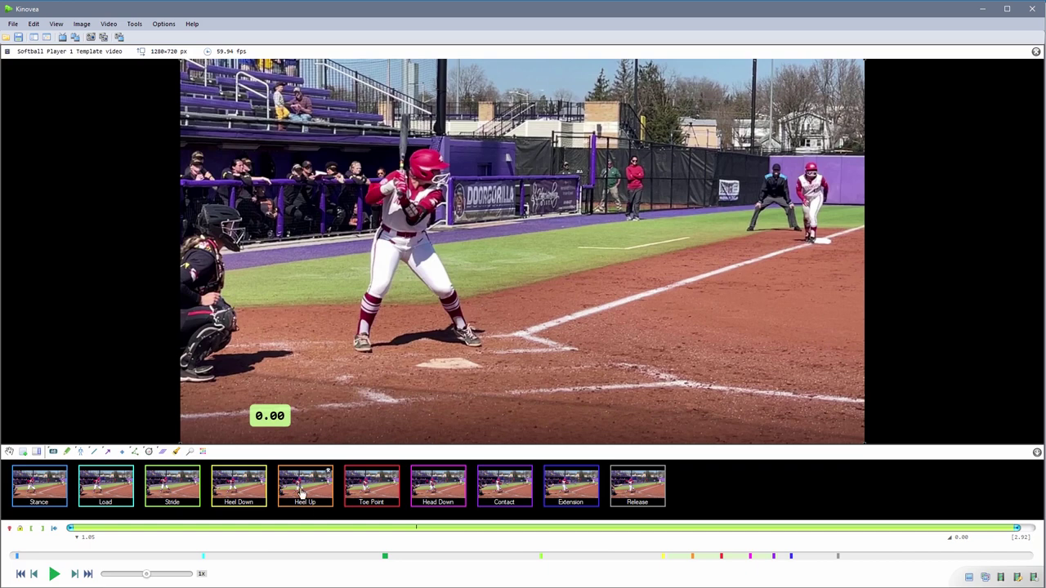
Open the keyframe list and step through Heel Up, Stride, Head Down and Contact, ending on Toe Point (2.04)
left_click(303, 491)
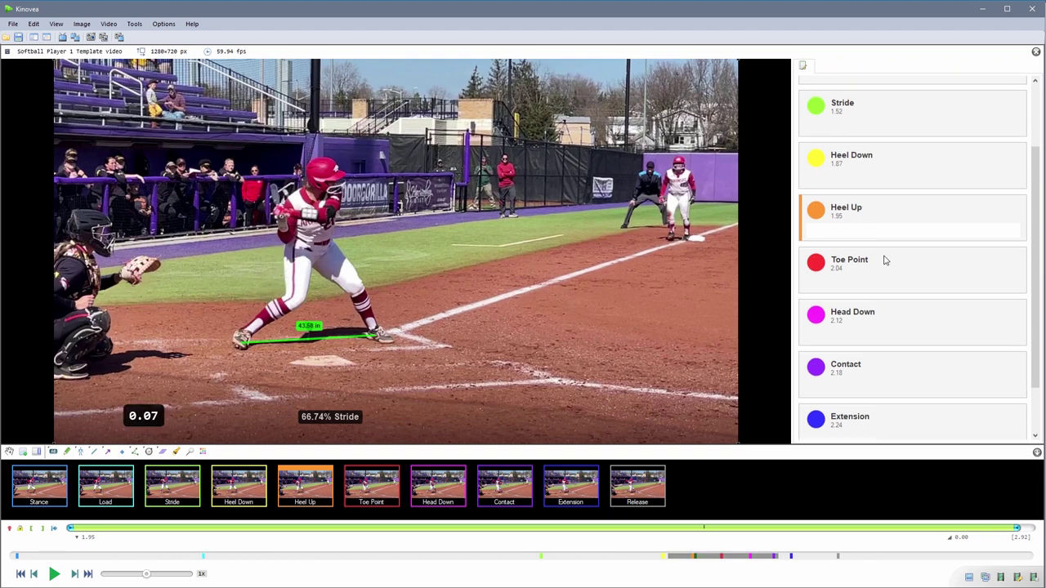
left_click(882, 260)
left_click(882, 210)
left_click(882, 155)
left_click(876, 103)
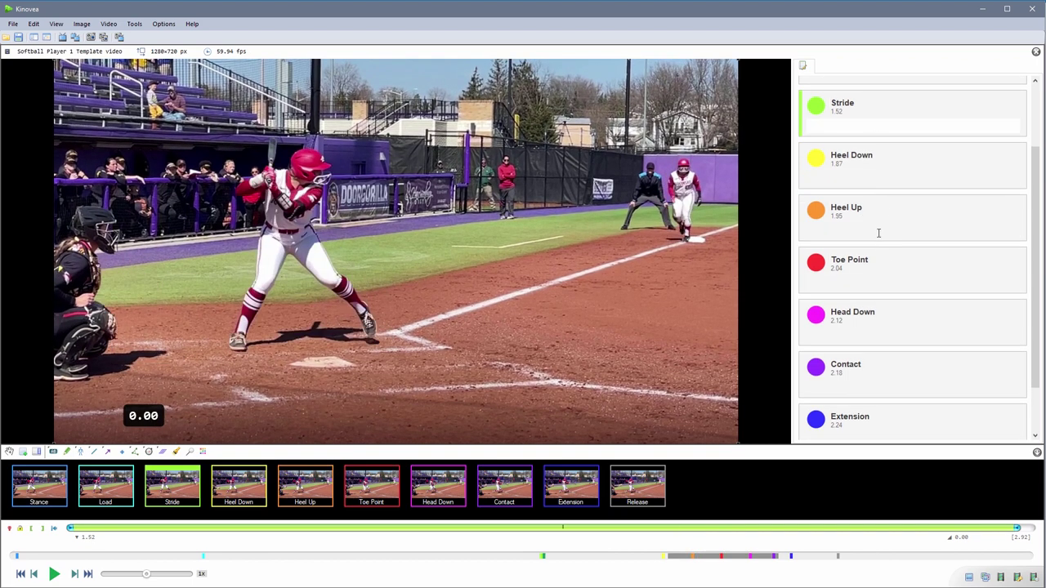
left_click(881, 262)
left_click(883, 315)
left_click(881, 368)
left_click(883, 316)
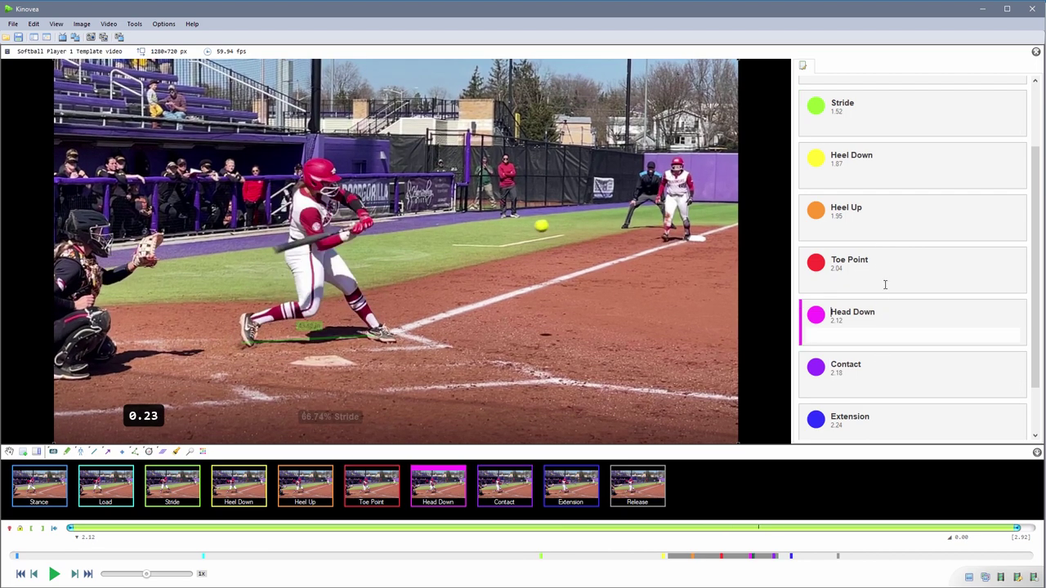
left_click(887, 267)
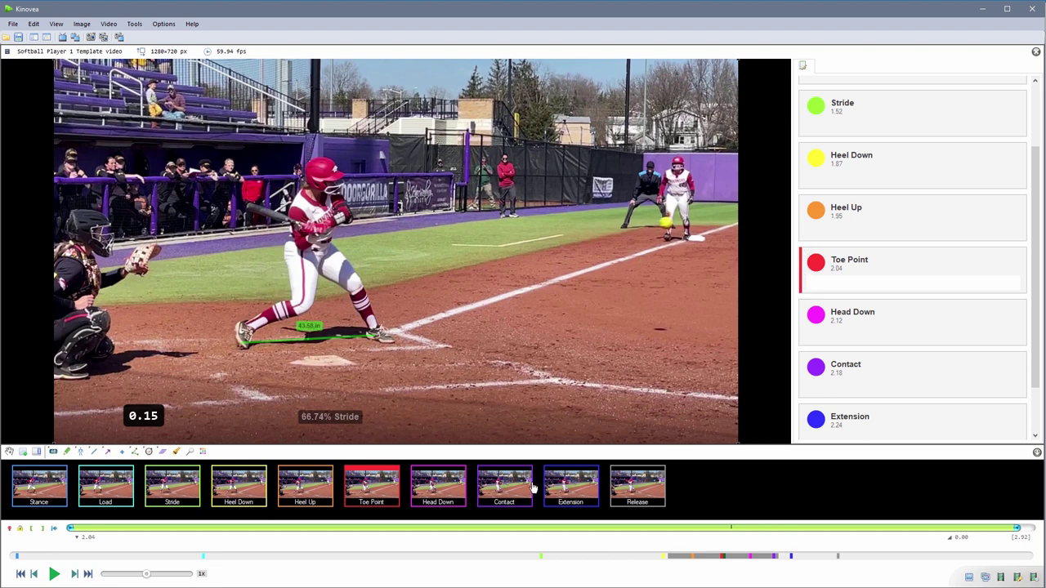
Add a comment to the Toe Point keyframe: 'Comments' followed by two 'aiue' lines
left_click(832, 281)
type("Comments")
key("Return")
type("aiue")
key("Return")
type("aiue")
key("Return")
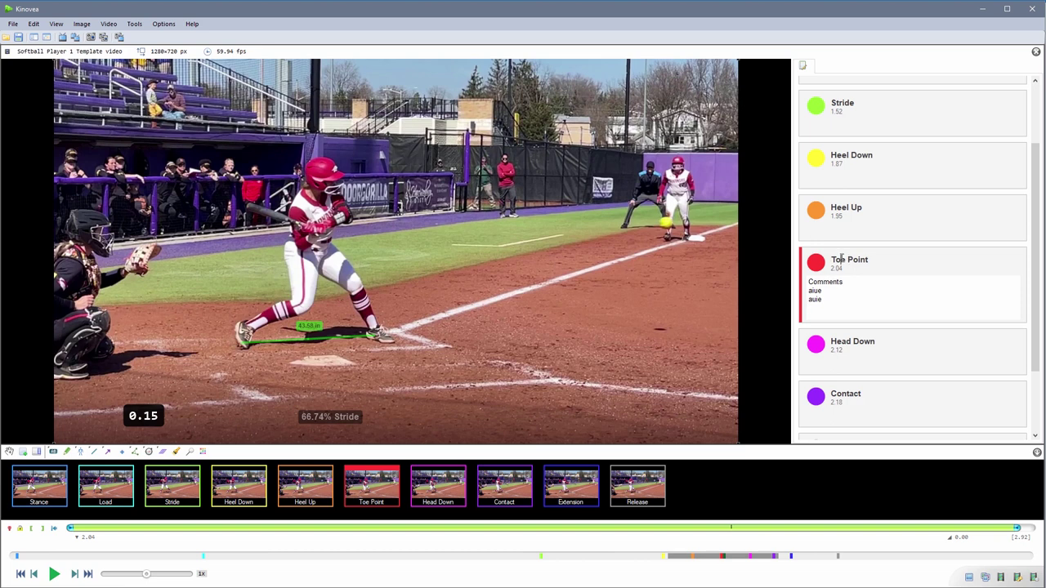
Retitle the keyframe 'Title', restore it to 'Toe Point', then step back to Heel Up
left_click_drag(833, 260, 863, 261)
key("ctrl+a")
key("BackSpace")
type("Title")
key("shift+End")
key("Delete")
key("ctrl+a")
type("Toe Point")
left_click(507, 366)
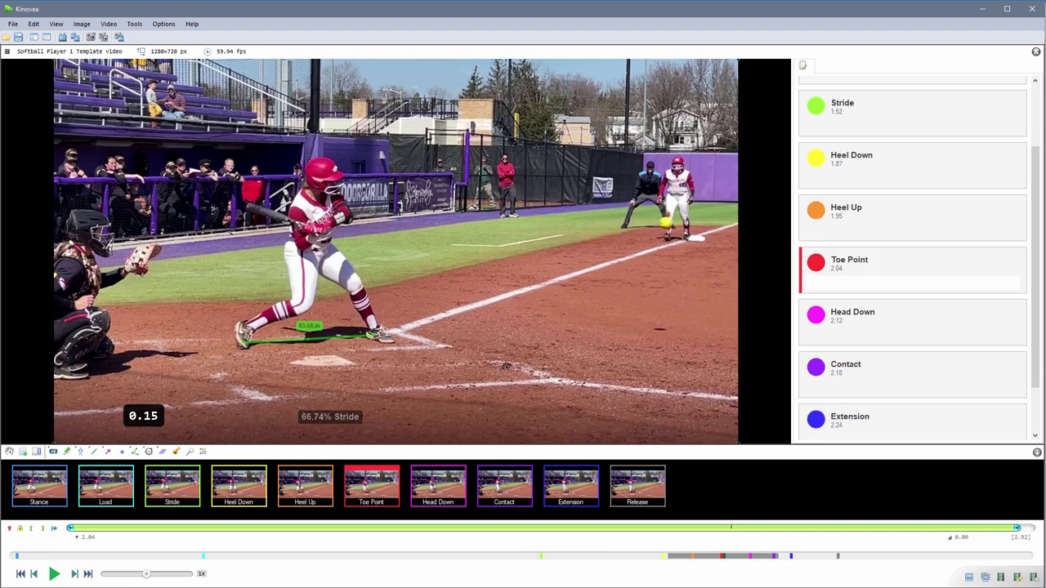
key("ctrl+Left")
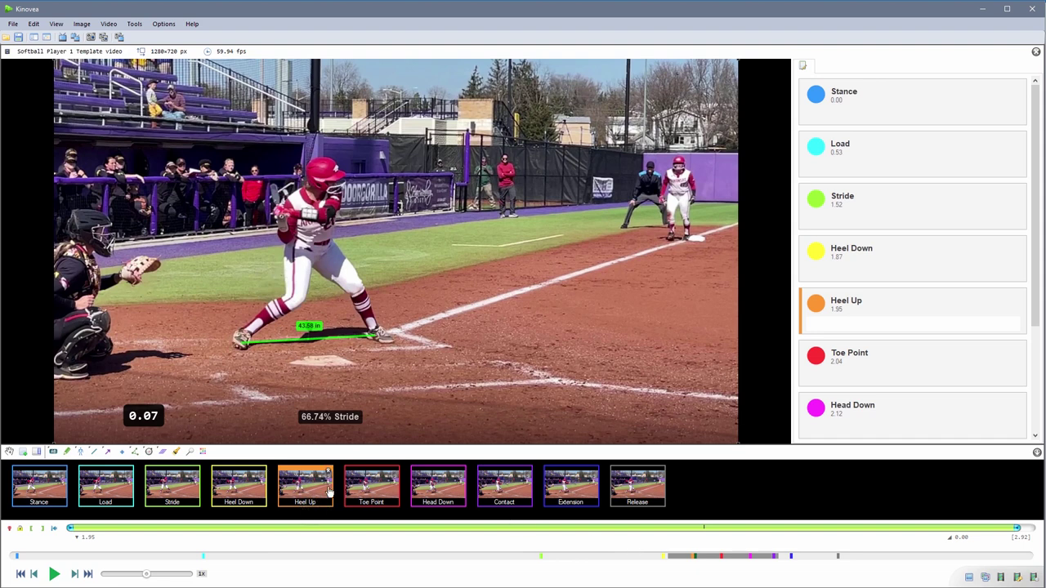
Rewind before Heel Up and jump to the Head Down keyframe's frame from its menu
left_click_drag(697, 561, 598, 561)
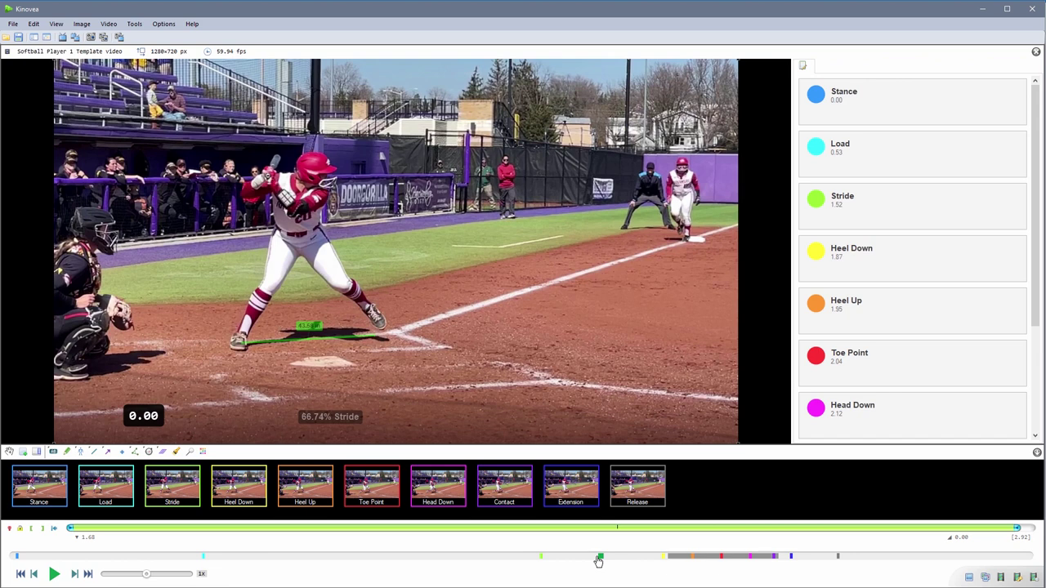
mouse_move(438, 489)
right_click(437, 486)
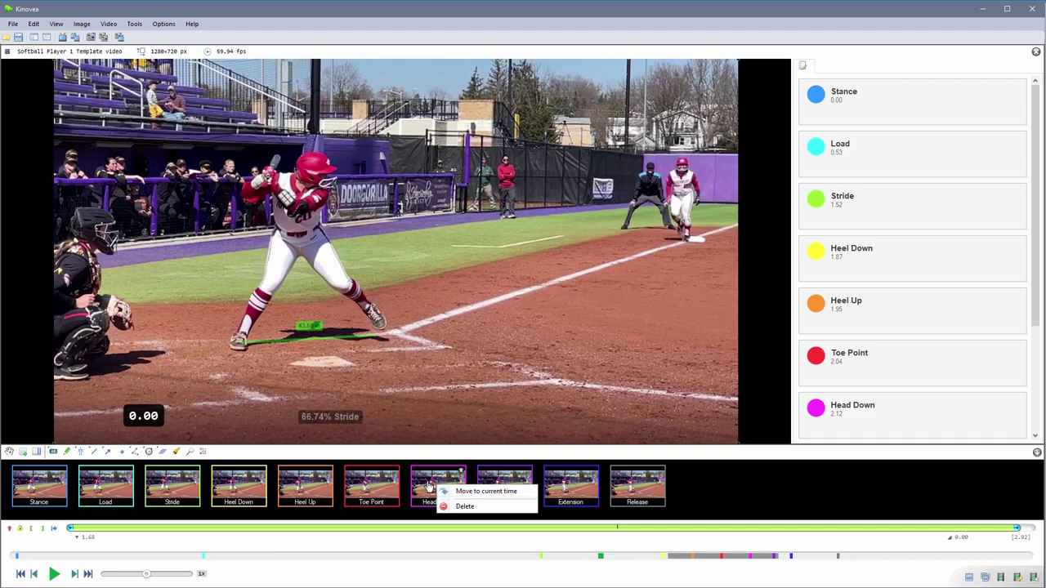
left_click(432, 488)
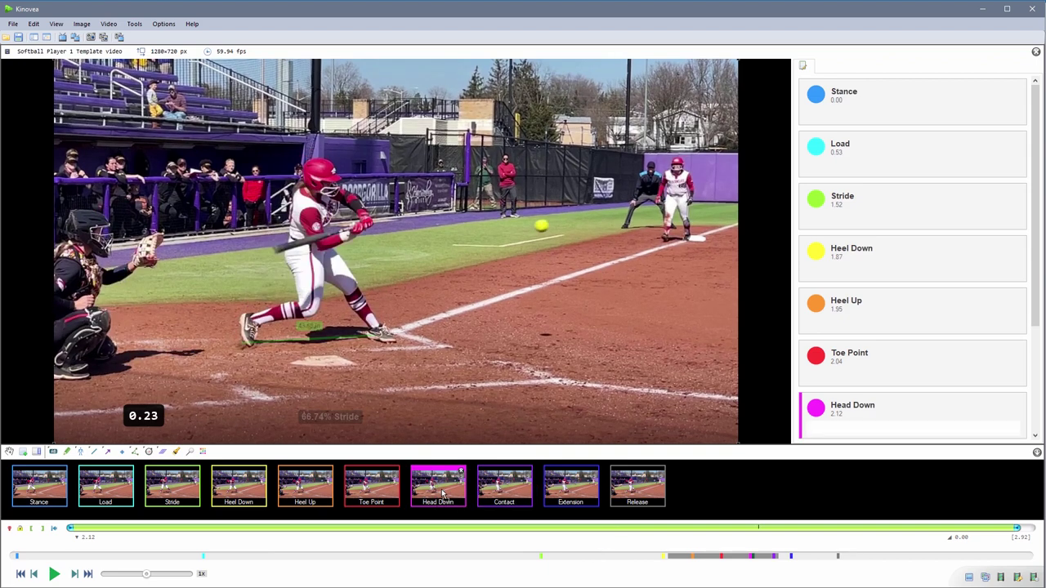
Move the Head Down keyframe to 2.10 s, then show the Toe Point frame at 2.04 s
left_click(488, 556)
left_click_drag(489, 559, 383, 564)
key("Insert")
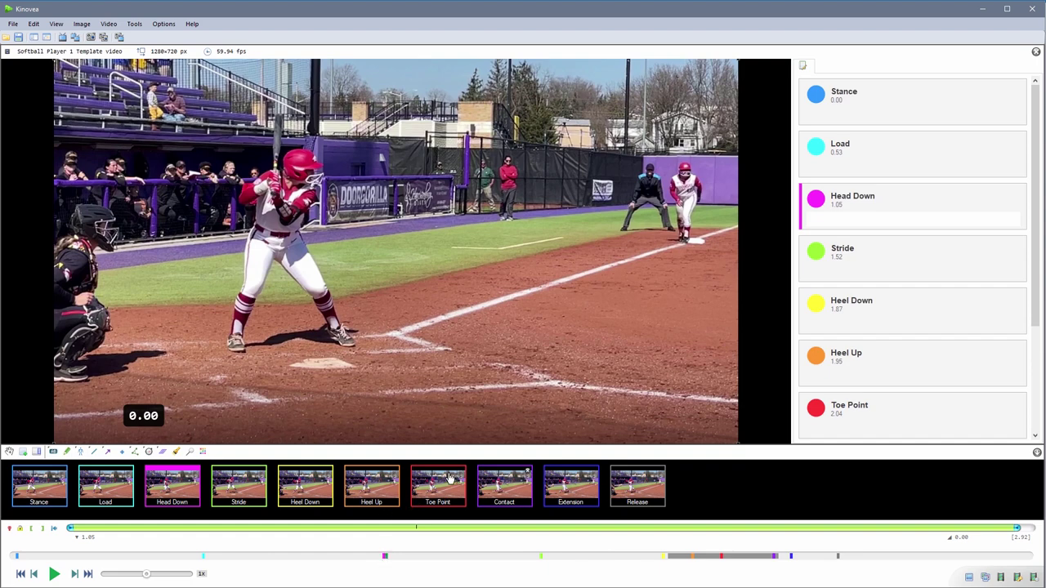
mouse_move(146, 488)
left_click(461, 506)
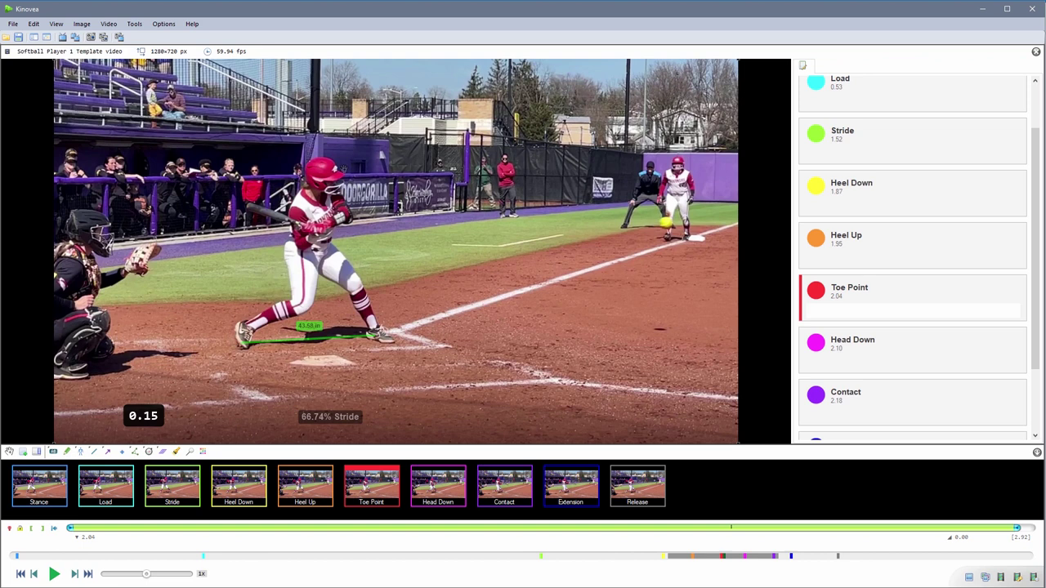
left_click(164, 23)
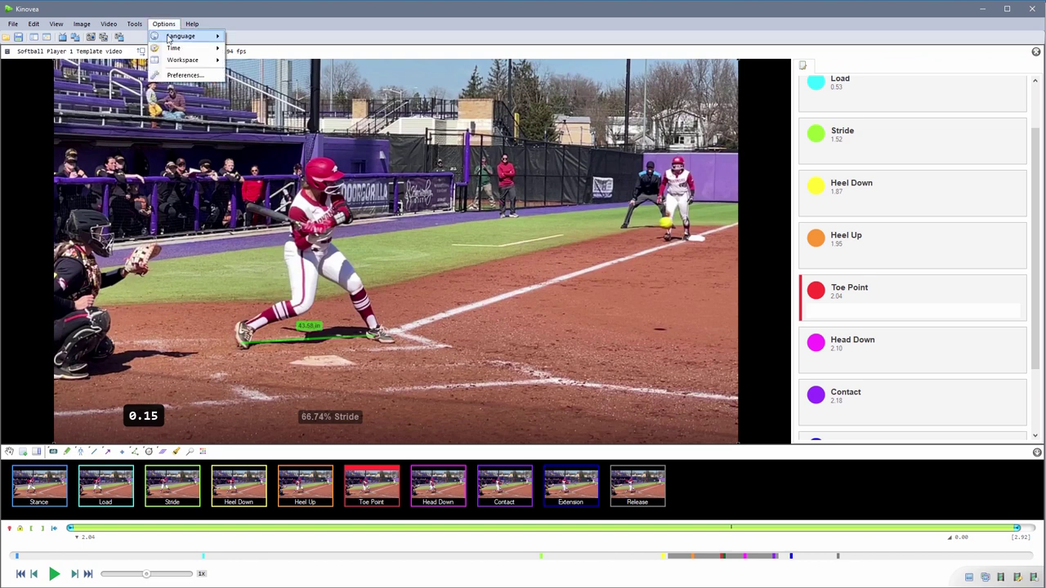
left_click(185, 74)
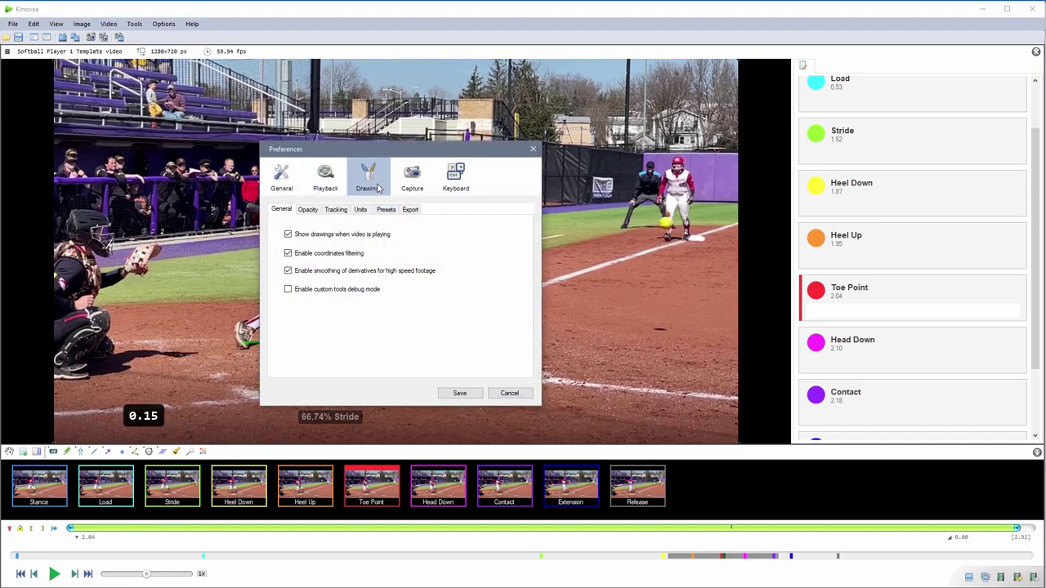
left_click(386, 210)
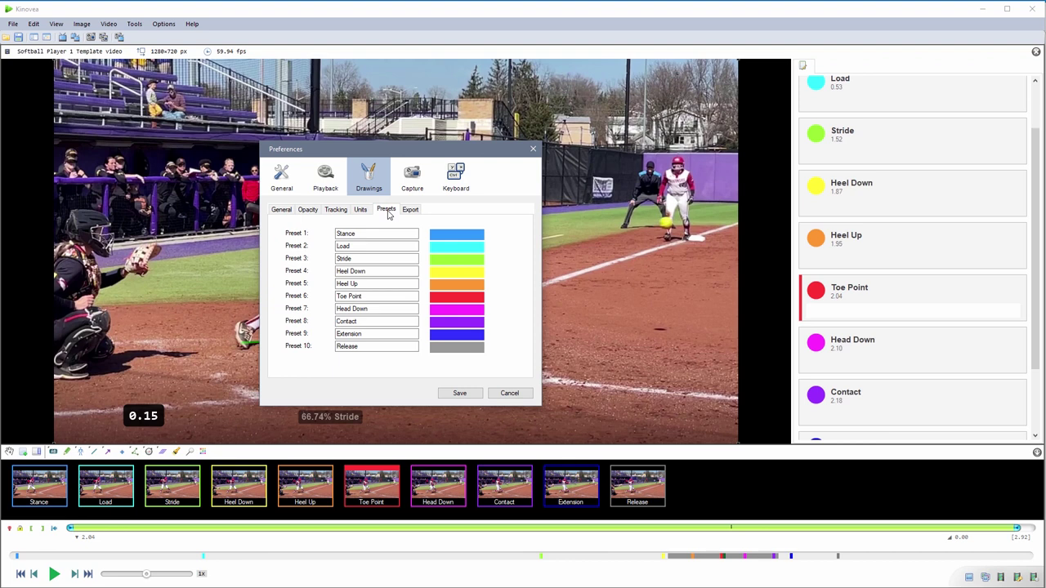
left_click(455, 176)
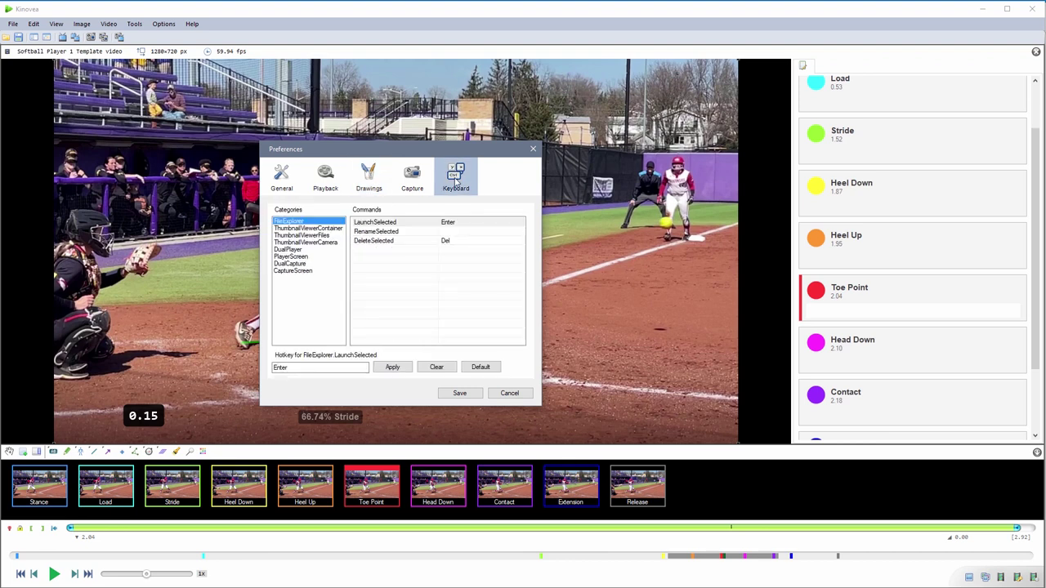
left_click(291, 257)
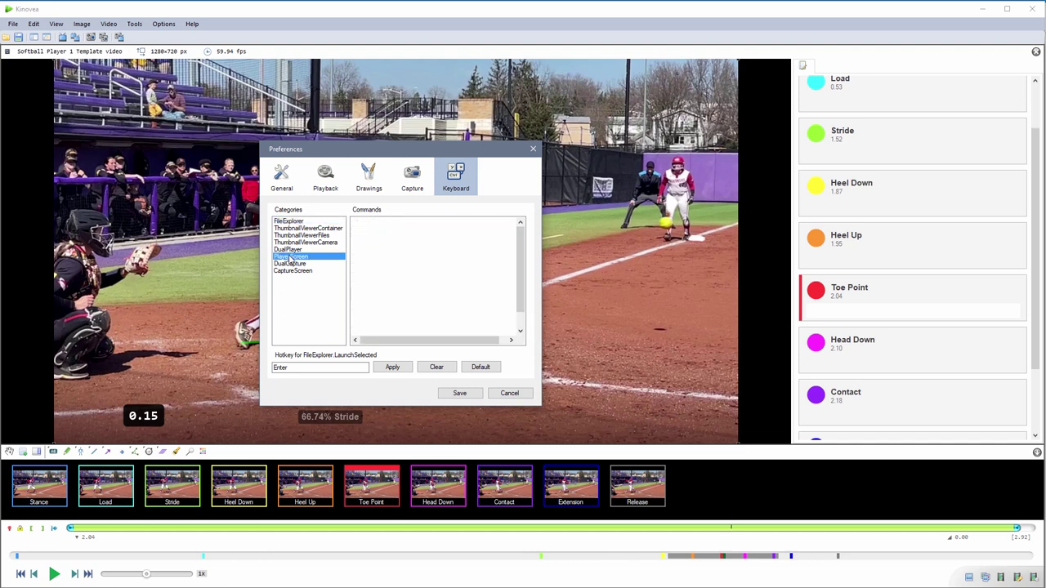
left_click_drag(520, 237, 521, 301)
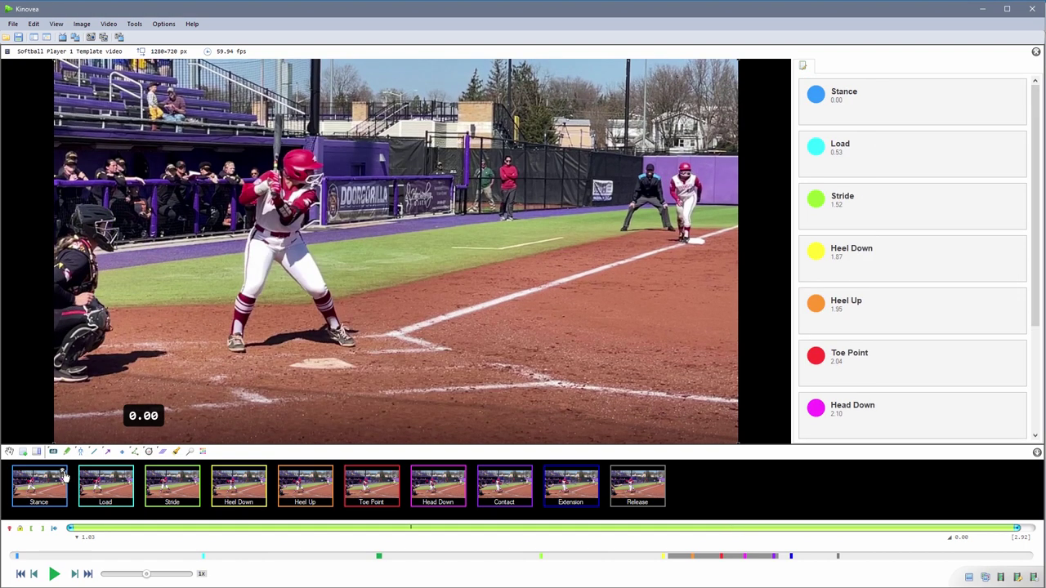
Delete all ten phase keyframes, Stance through Release, from the keyframe list
left_click(63, 476)
left_click(64, 476)
left_click(64, 477)
left_click(64, 477)
left_click(64, 476)
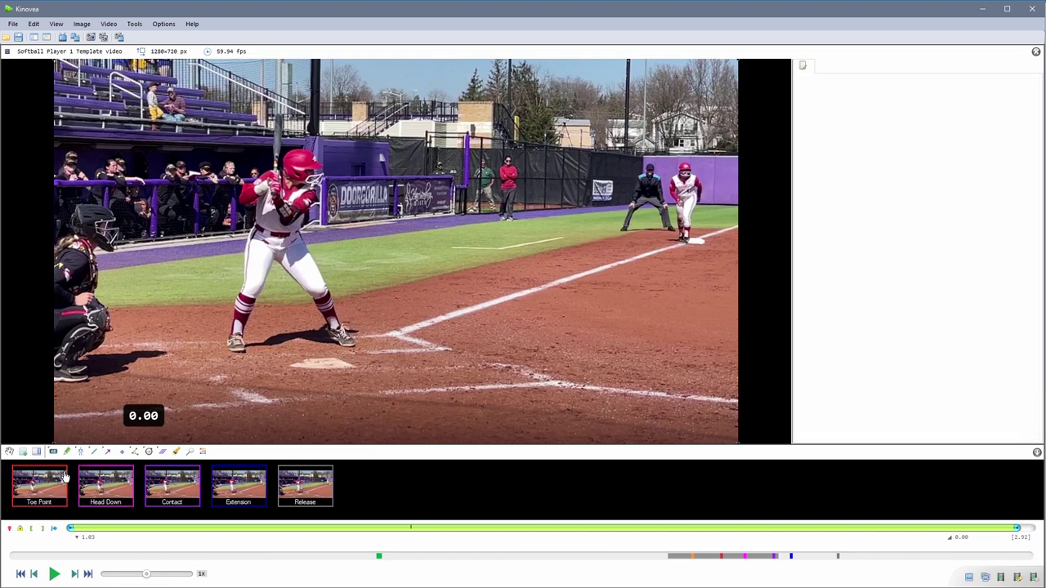
left_click(64, 476)
left_click(64, 476)
left_click(64, 477)
left_click(63, 477)
left_click(63, 476)
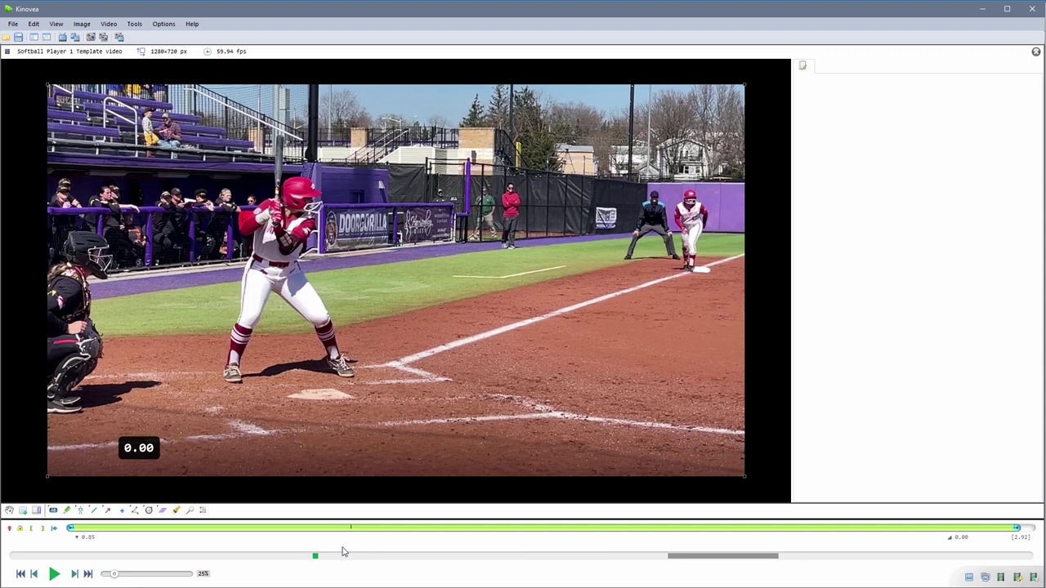
Add a keyframe with hotkey 1, scrub to the clip's start, and start playback
key("1")
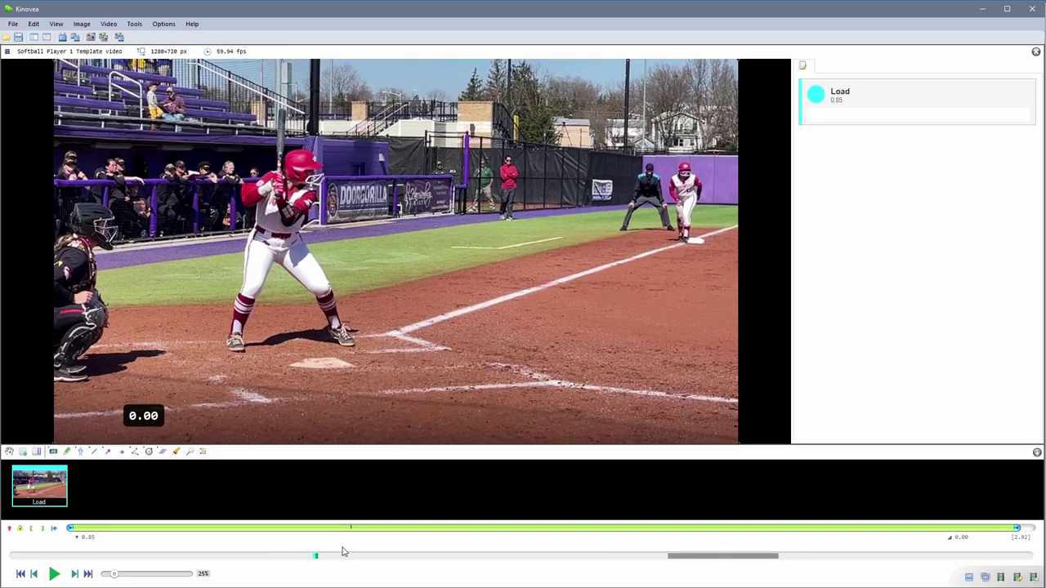
mouse_move(316, 556)
left_mouse_down()
mouse_move(414, 558)
mouse_move(47, 559)
left_mouse_up()
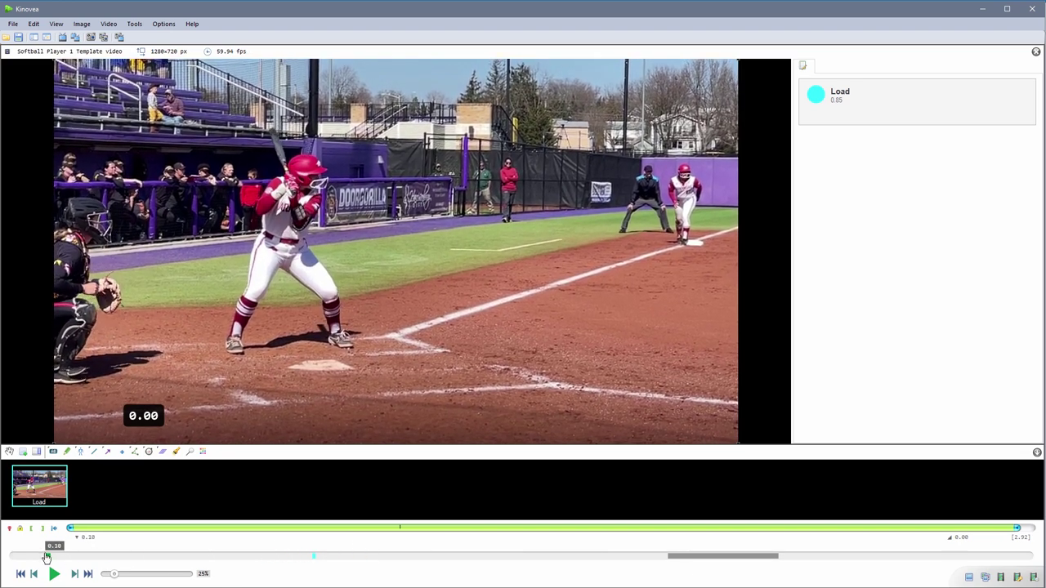
left_click(54, 574)
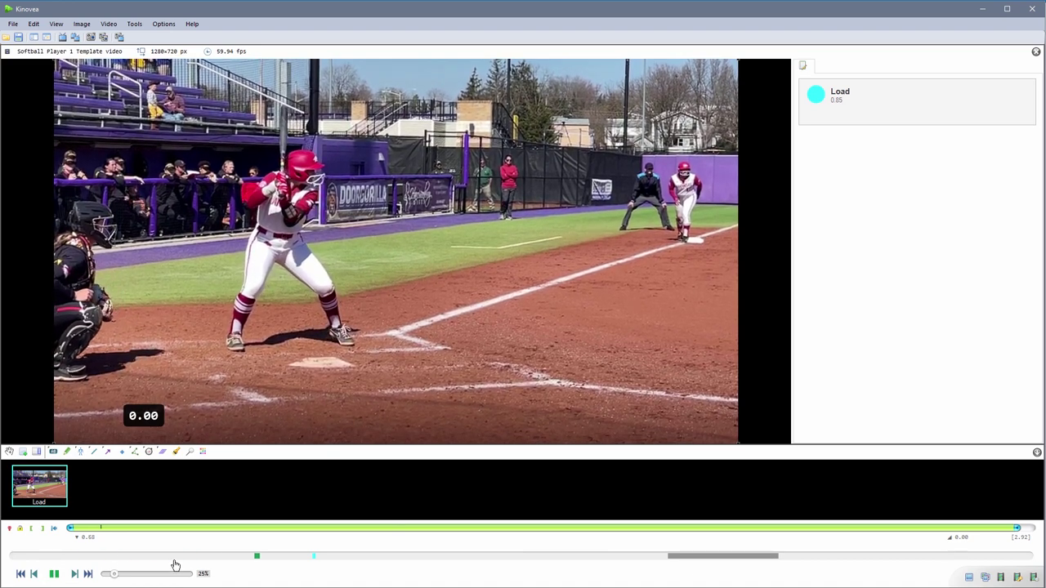
Mark Stance, Load, Stride, Heel Down, Heel Up, Toe Point and Head Down with hotkeys 1–7, then pause
key("1")
key("2")
key("3")
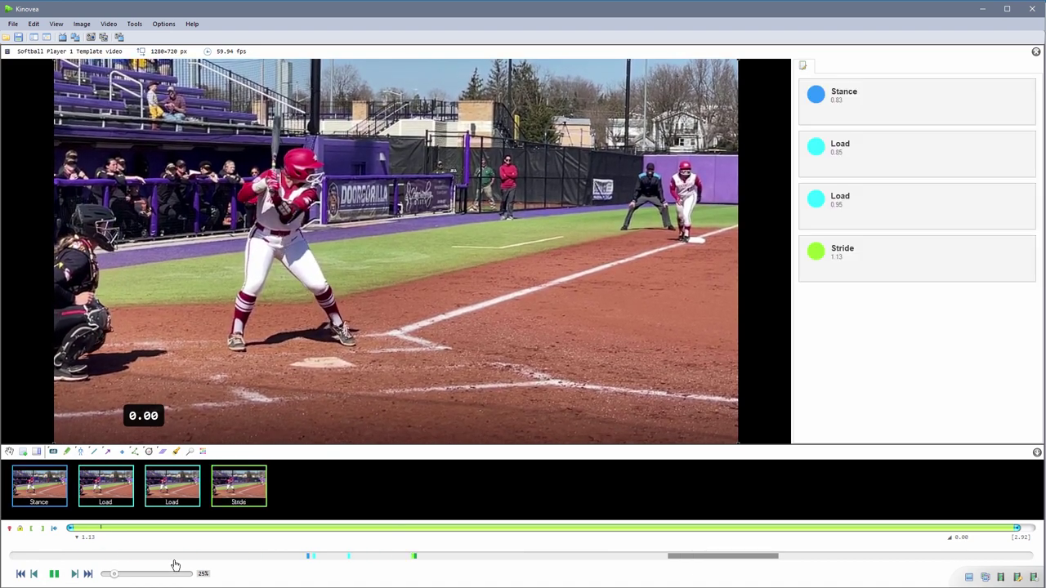
key("4")
key("5")
key("6")
key("7")
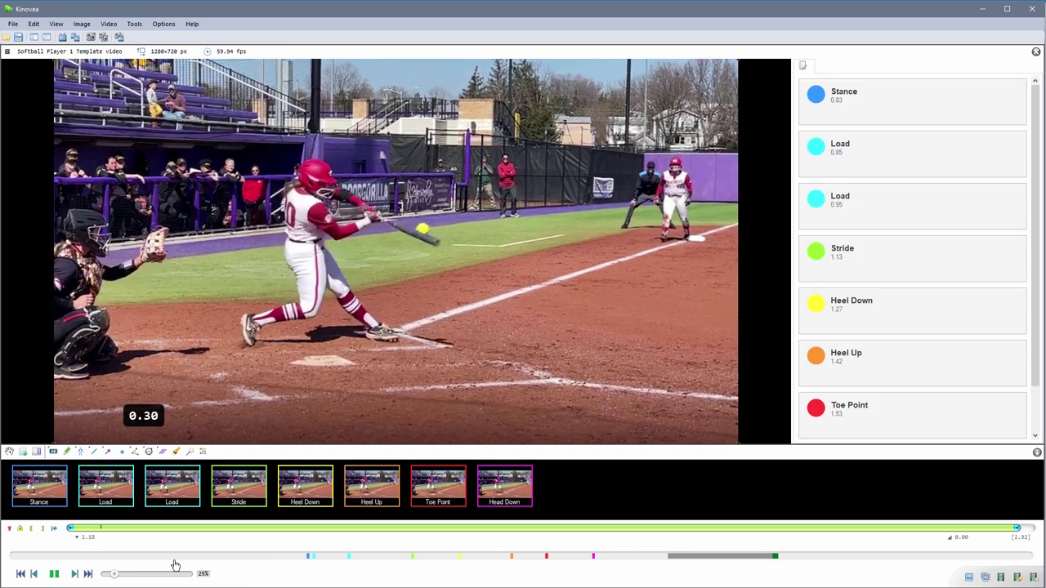
key("space")
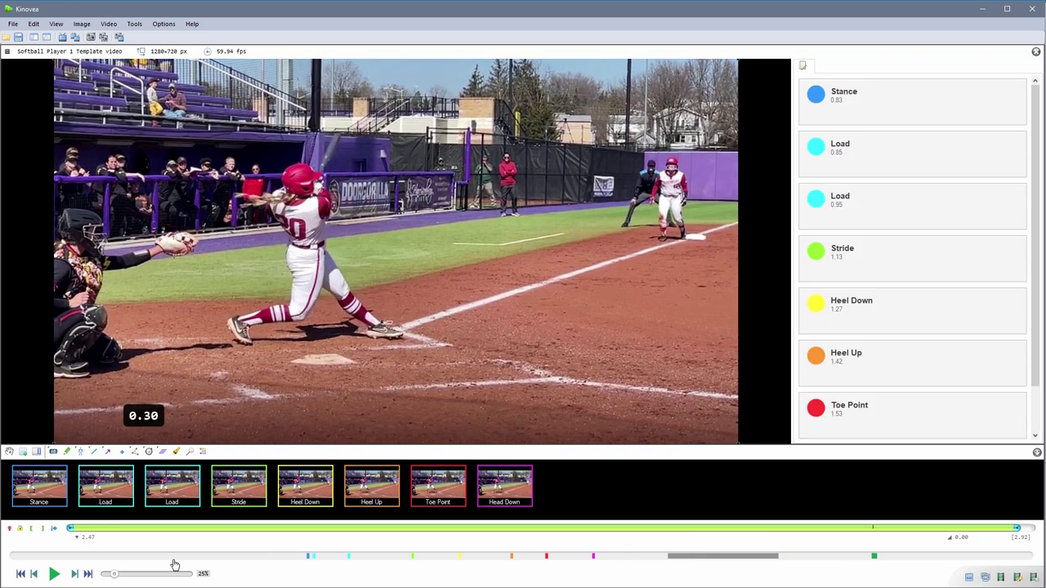
left_click(436, 558)
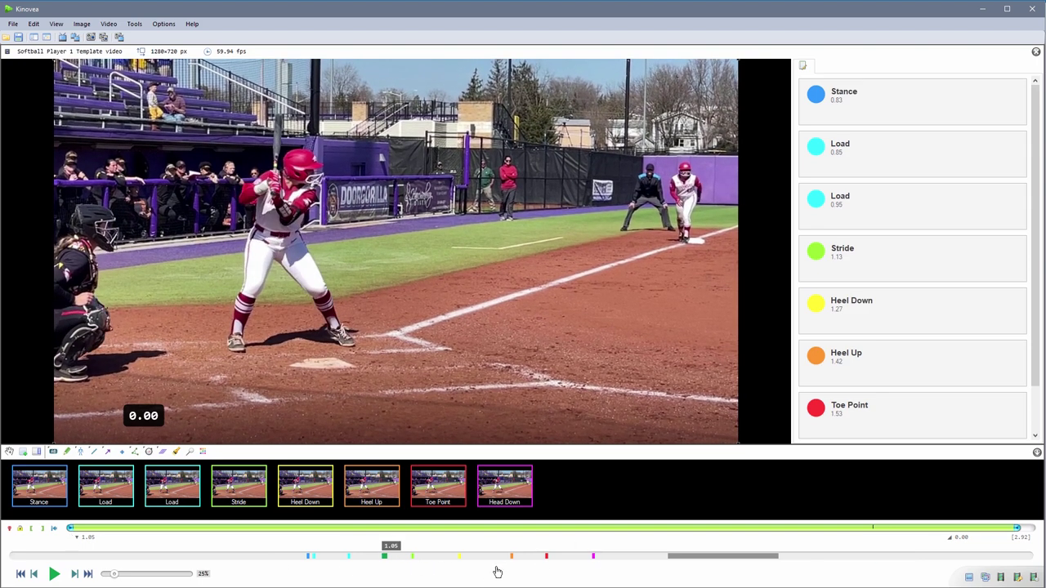